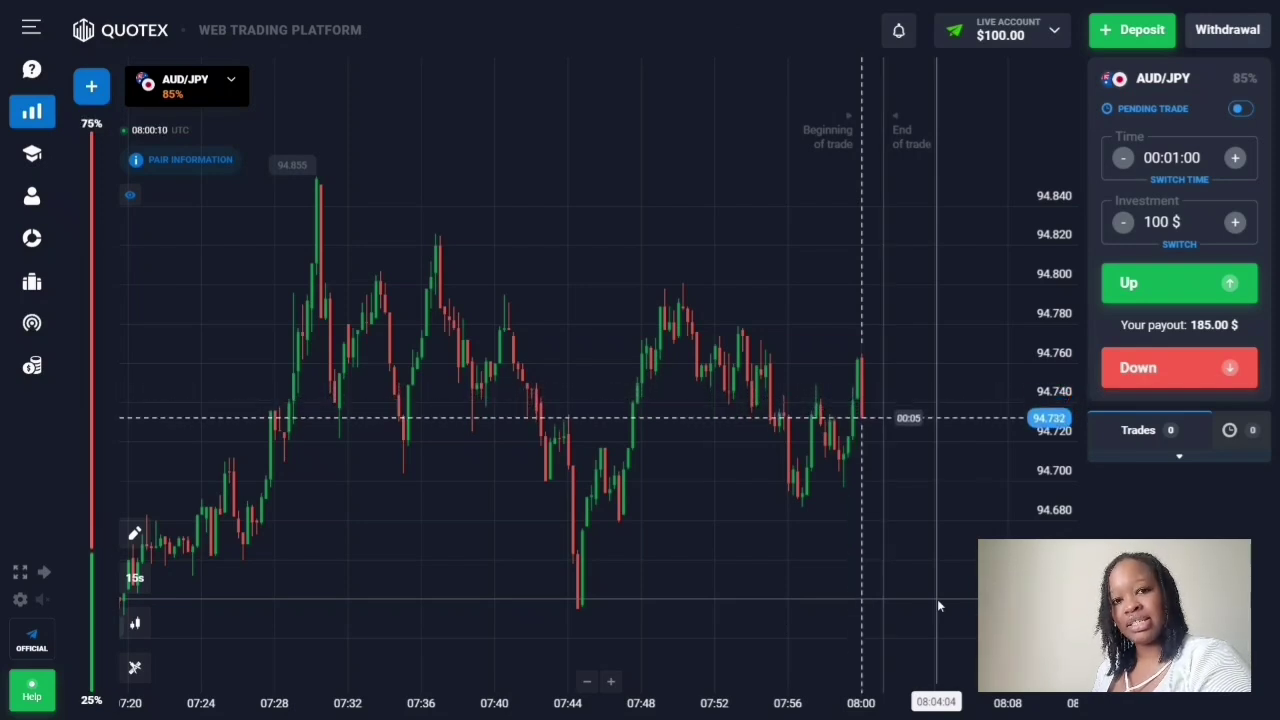
Add the MACD (12, 26, 9) indicator to the AUD/JPY chart and close its settings
left_click(134, 667)
scroll(148, 590, "down", 5)
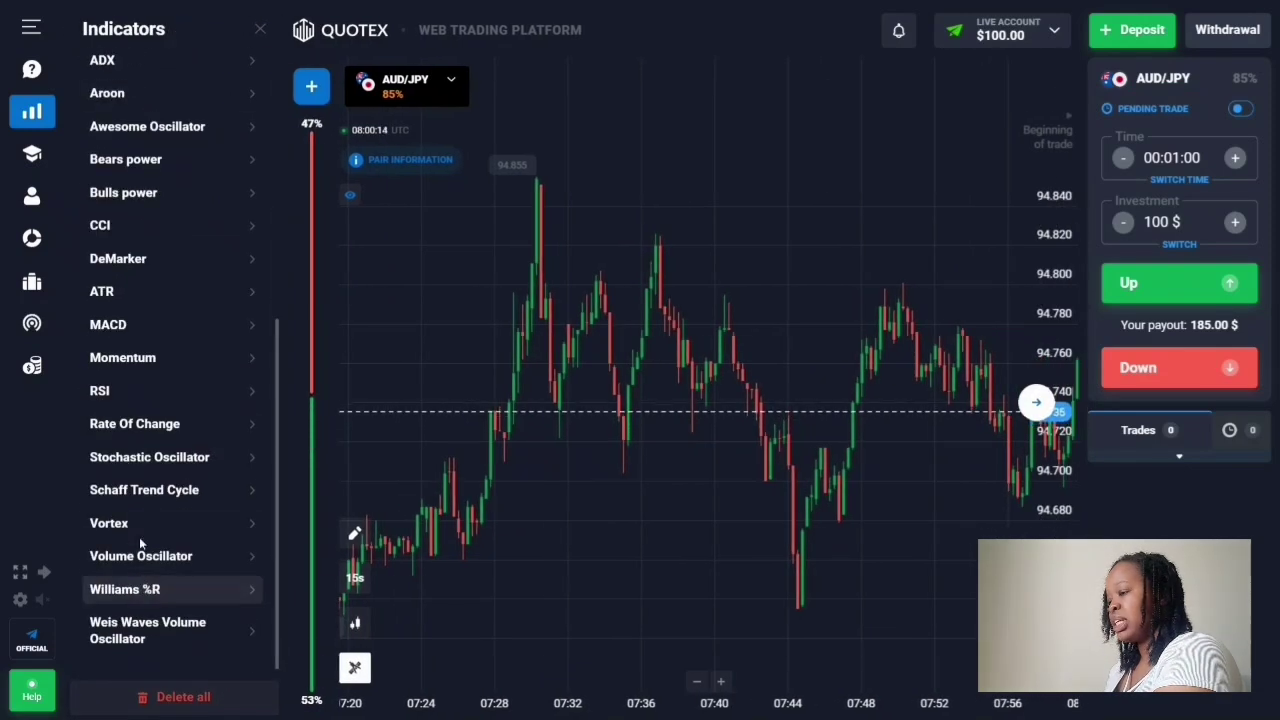
left_click(104, 324)
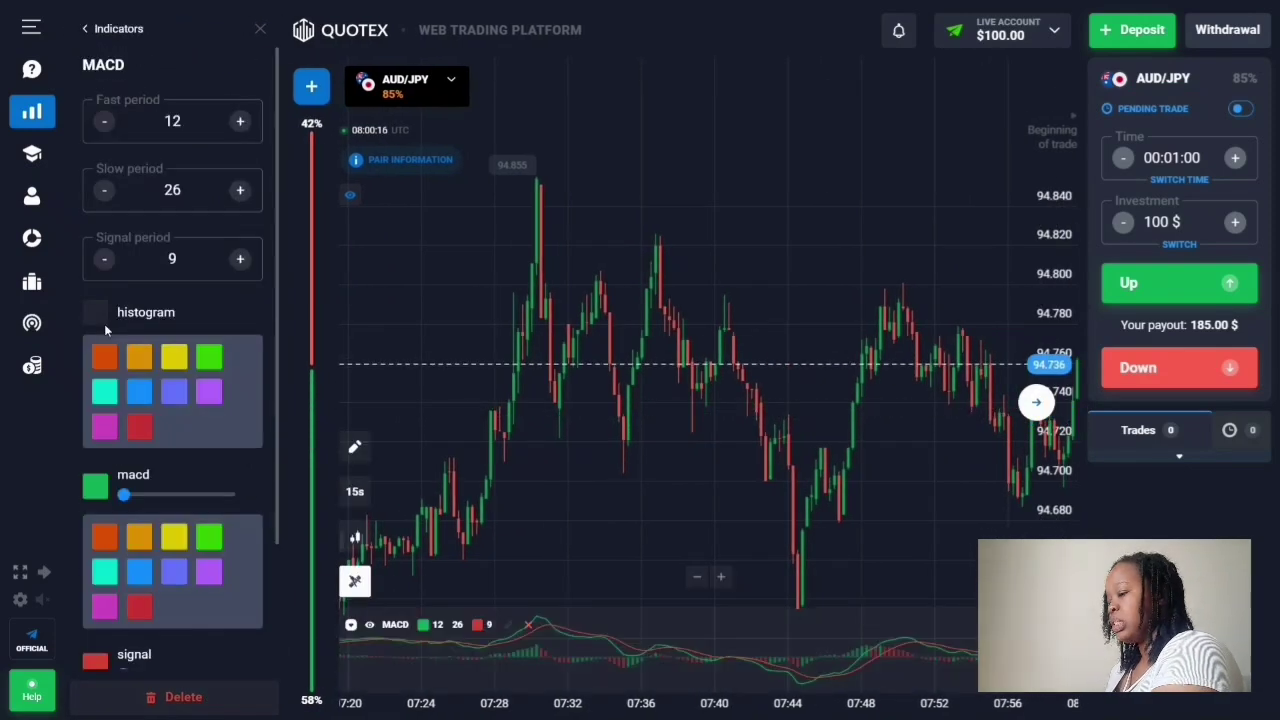
scroll(134, 400, "down", 2)
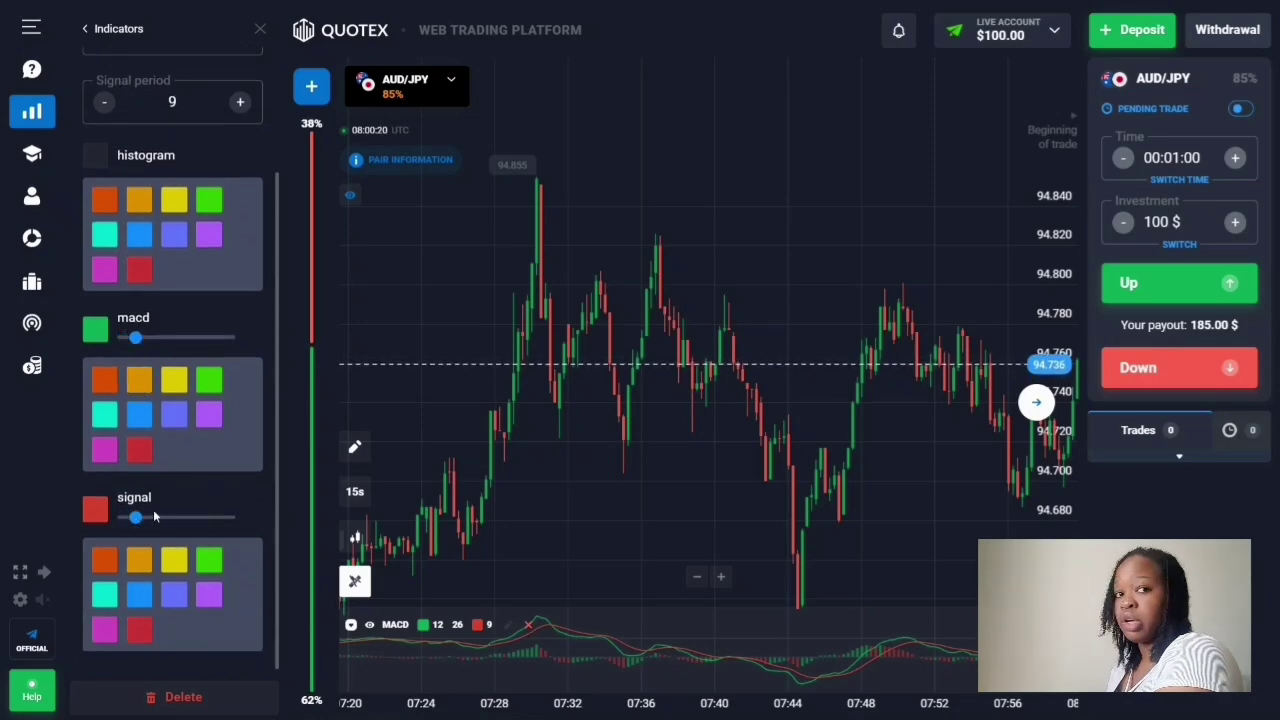
left_click(259, 31)
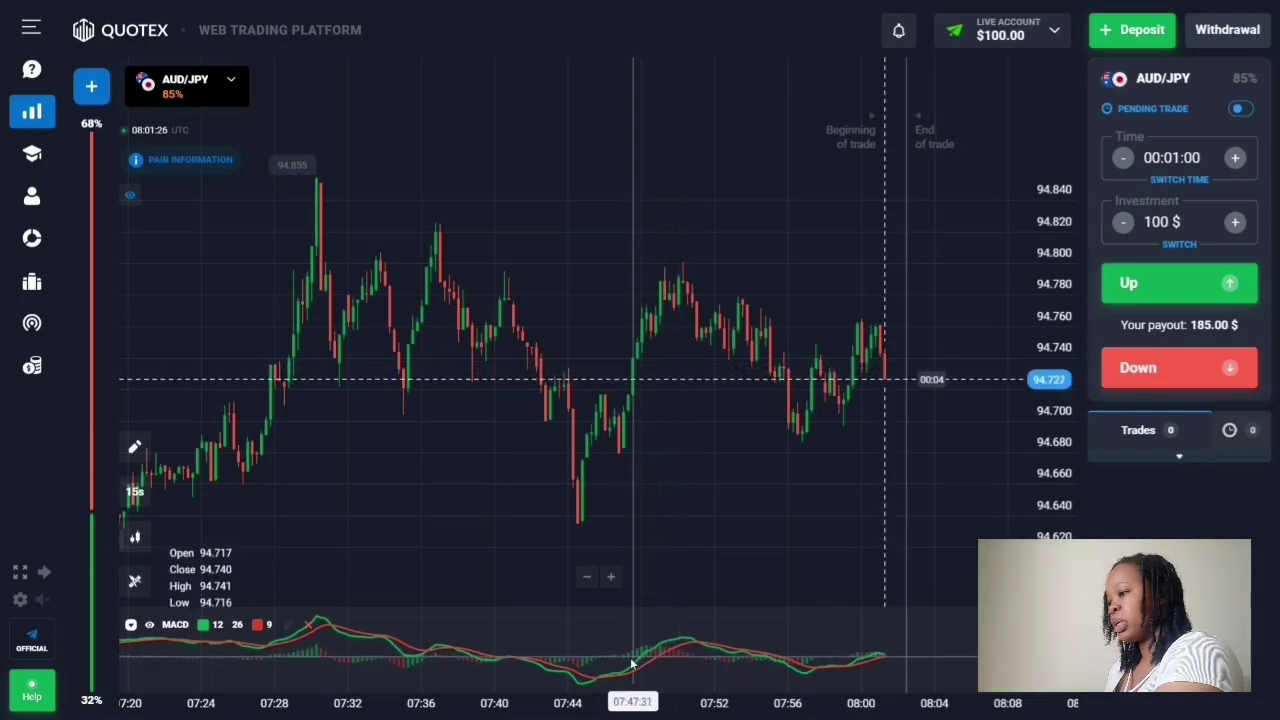
Zoom and pan the AUD/JPY chart so the latest candles and MACD lines fill the view
scroll(636, 655, "up", 2)
left_click_drag(646, 604, 551, 640)
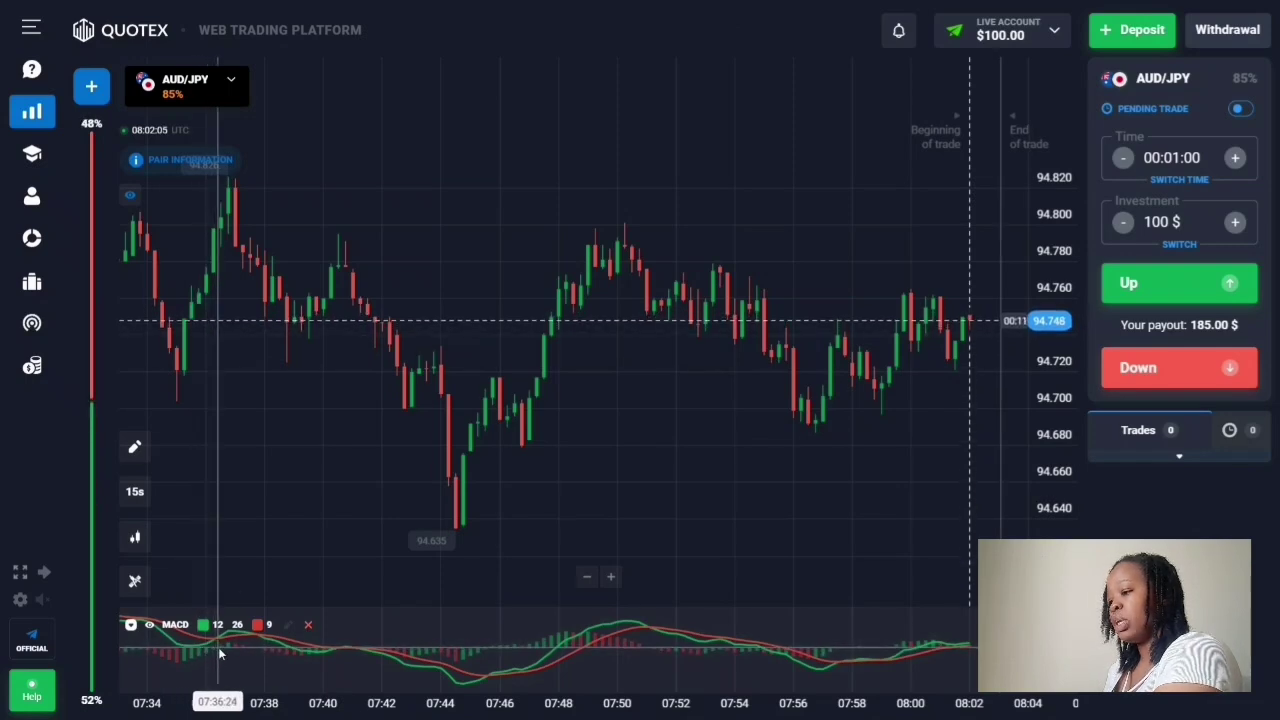
scroll(400, 660, "right", 3)
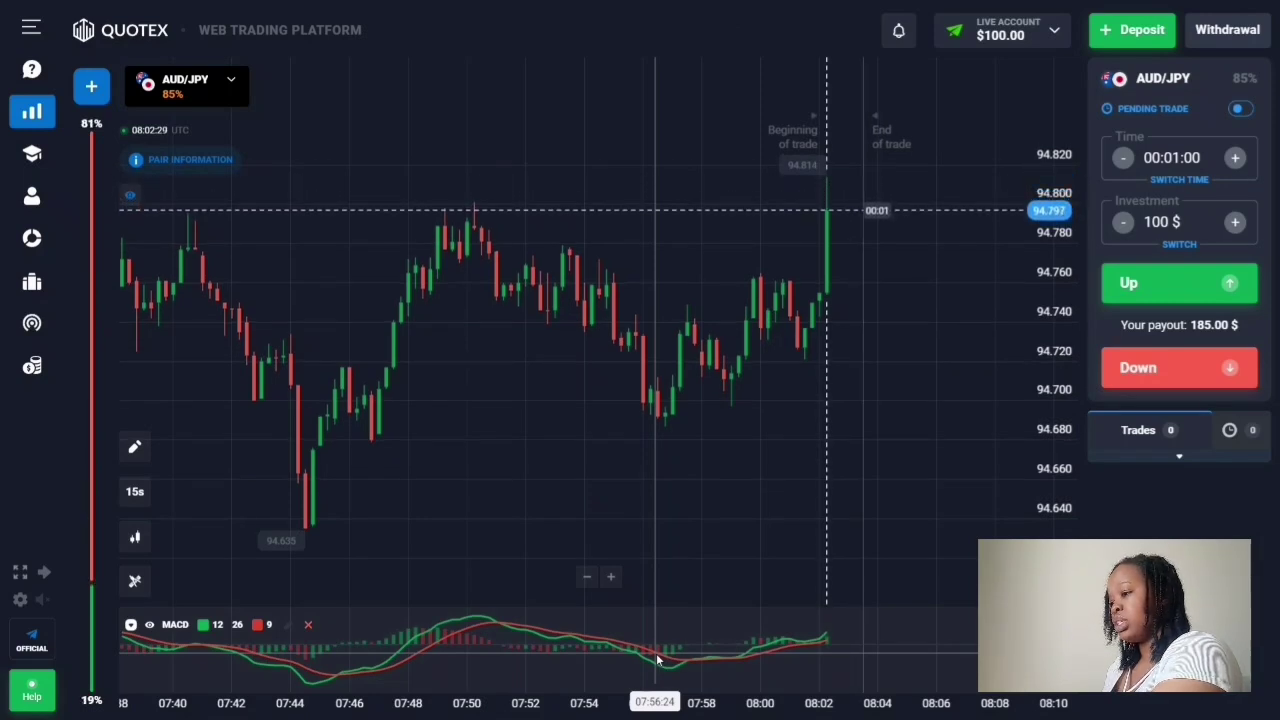
Pan and zoom the chart toward the most recent candles
left_click_drag(784, 556, 647, 559)
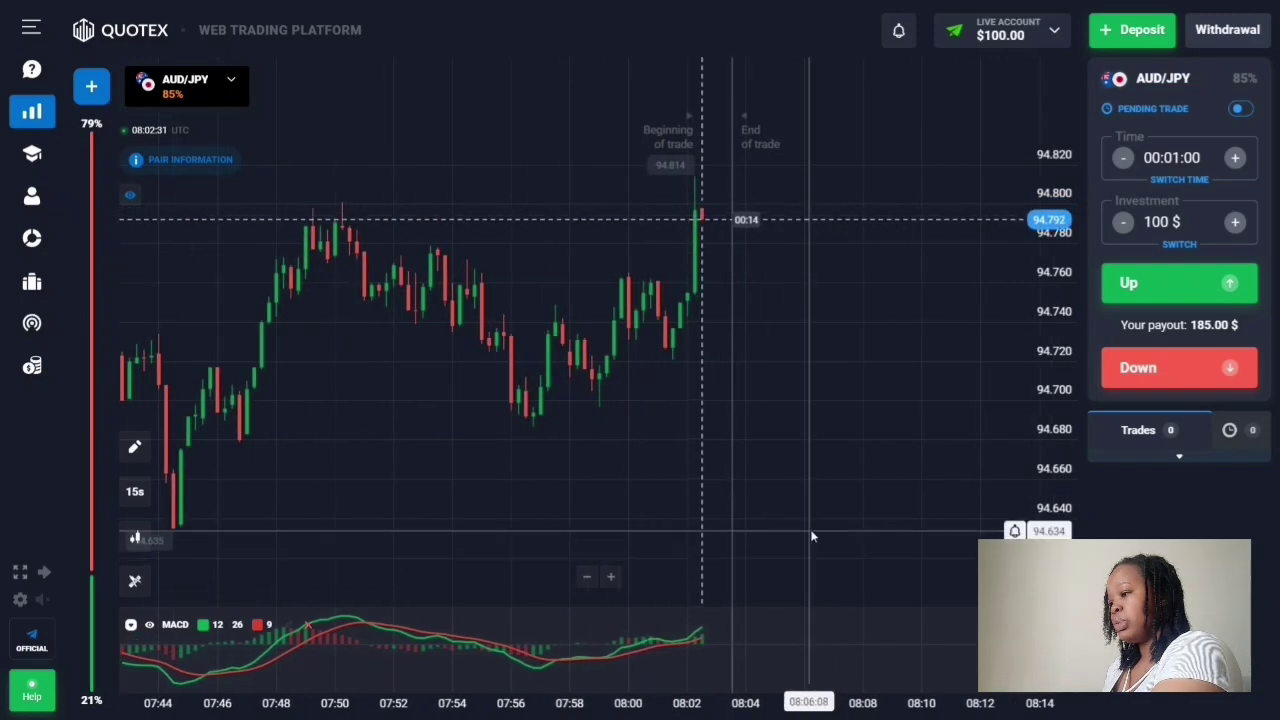
scroll(809, 523, "down", 3)
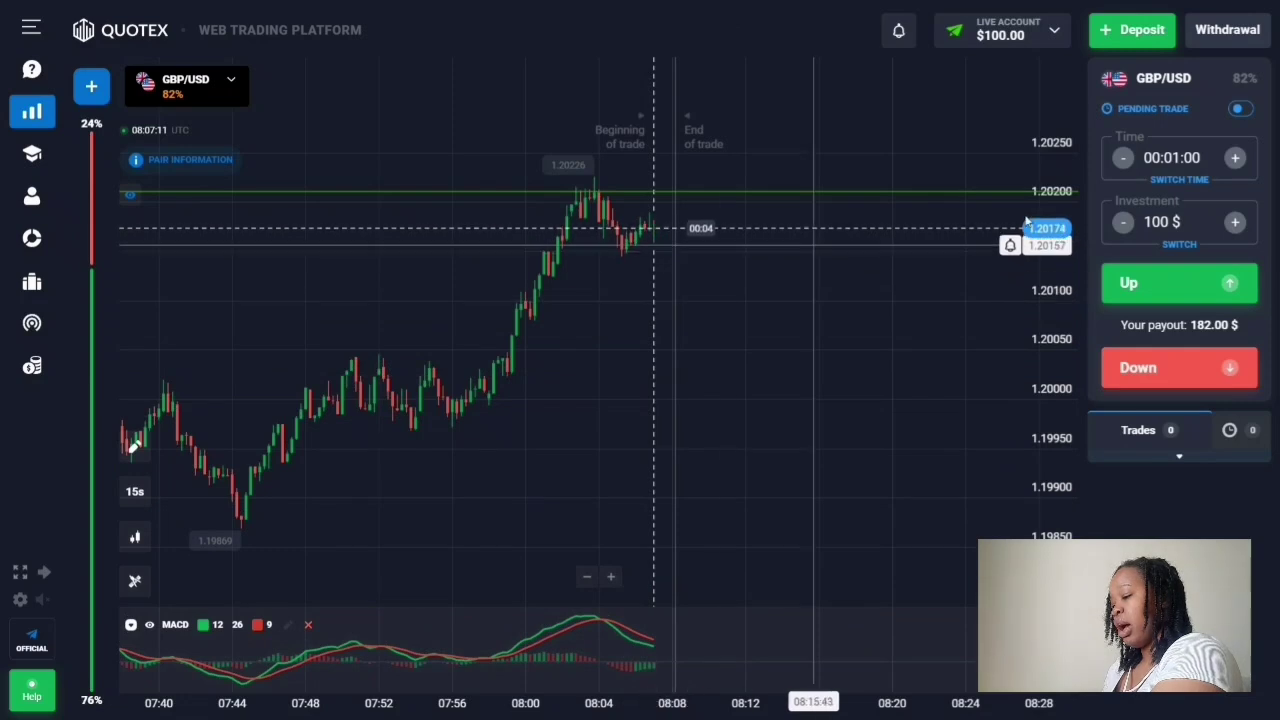
Set a 02:00 trade time and place a $100 Up trade on GBP/USD
left_click(1176, 170)
left_click(1180, 203)
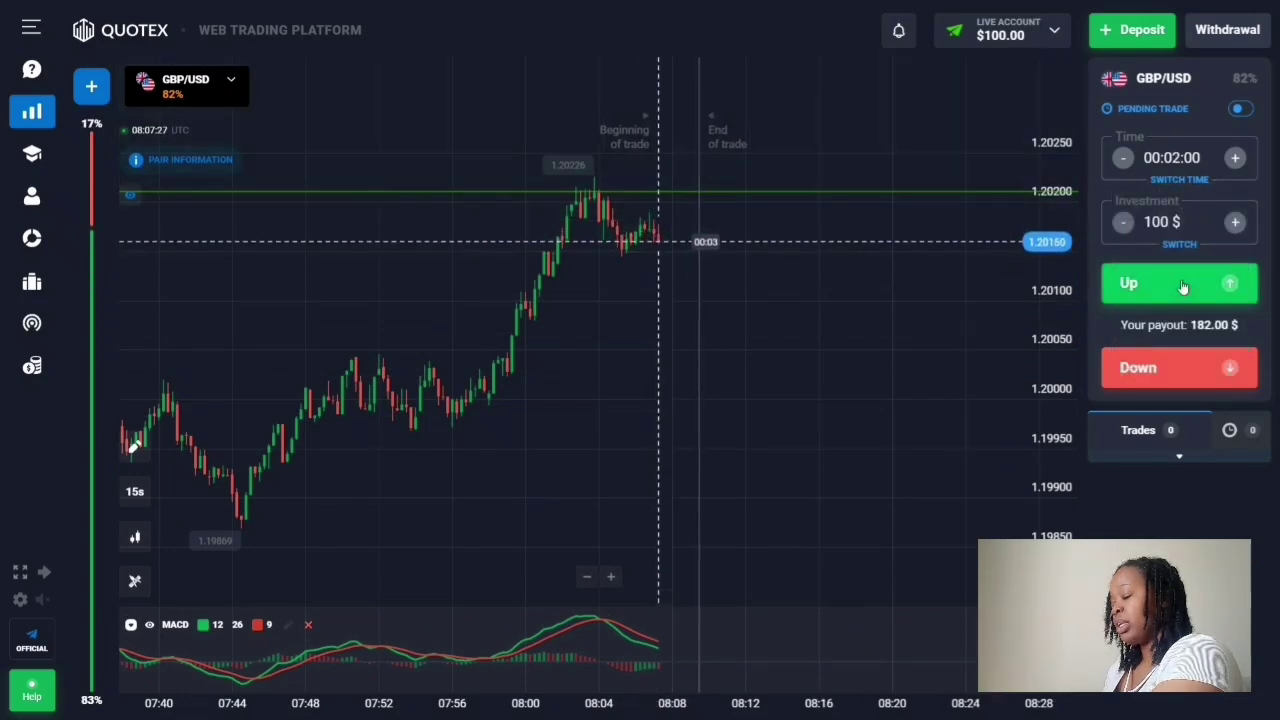
left_click(1183, 287)
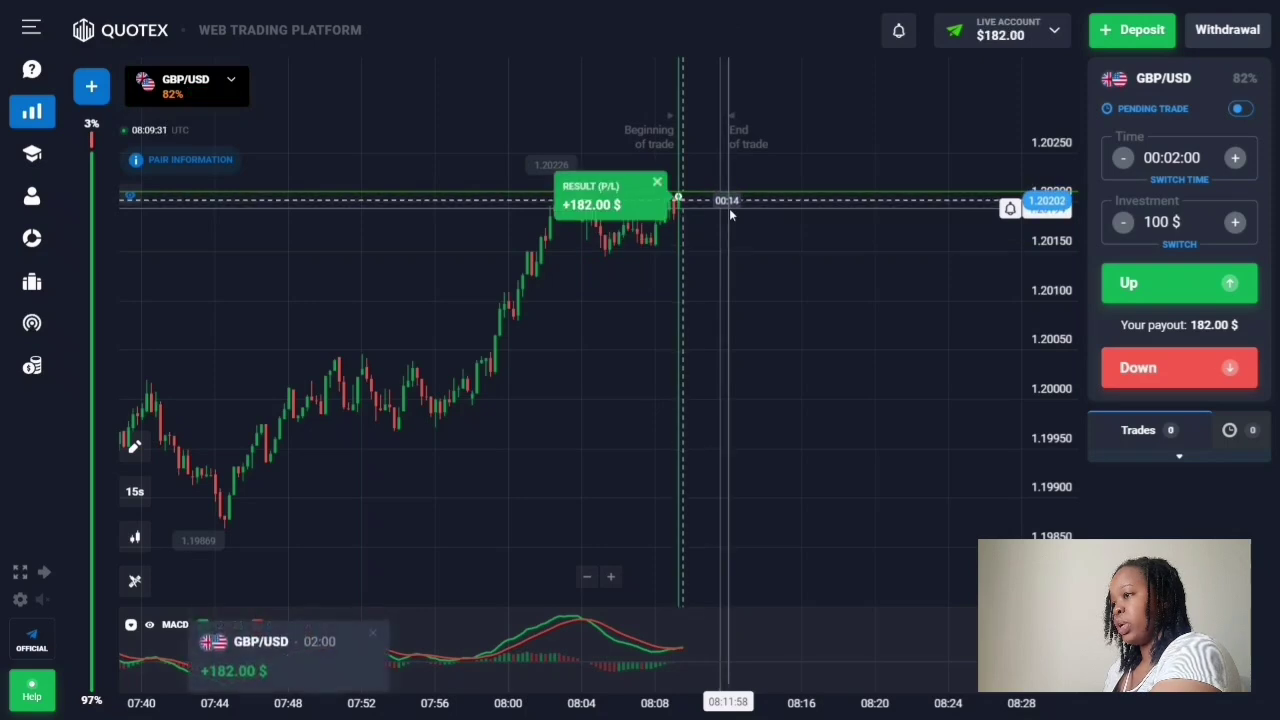
Pan the EUR/USD chart to keep the open trade in view
left_click_drag(722, 230, 688, 236)
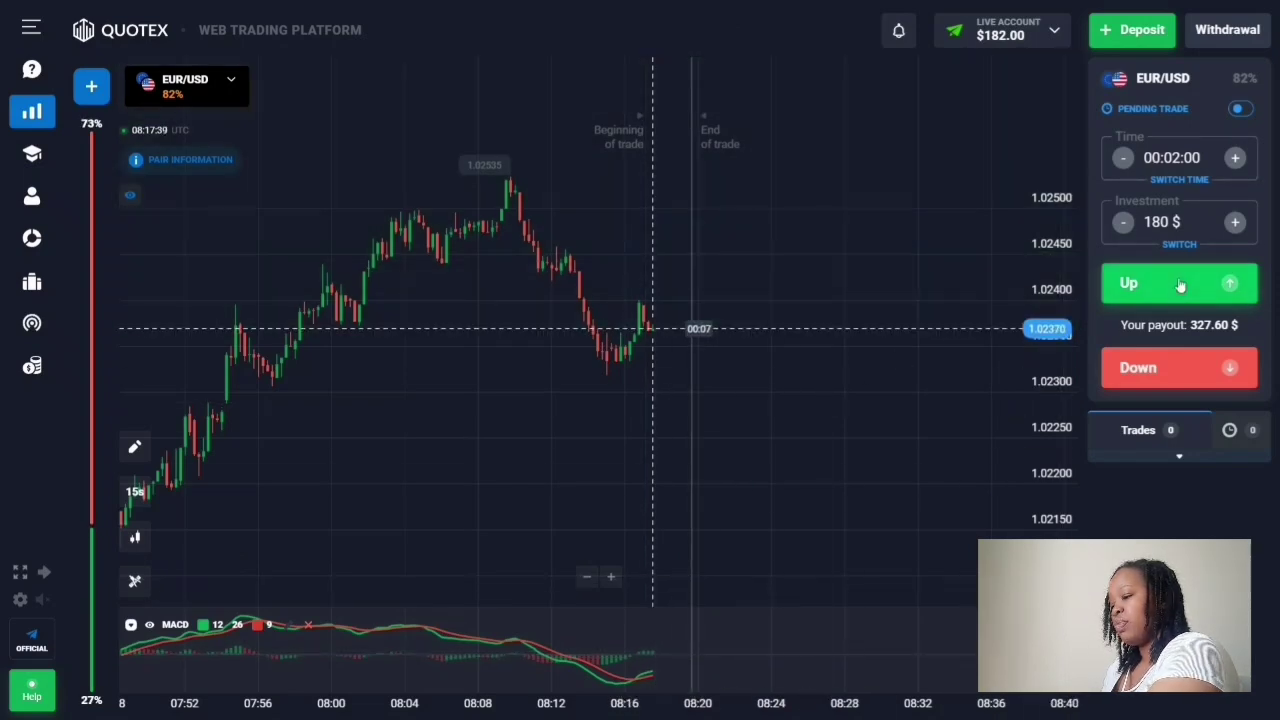
Place the $180 Up trade on EUR/USD and follow it to its +327.60 $ result
left_click(1181, 286)
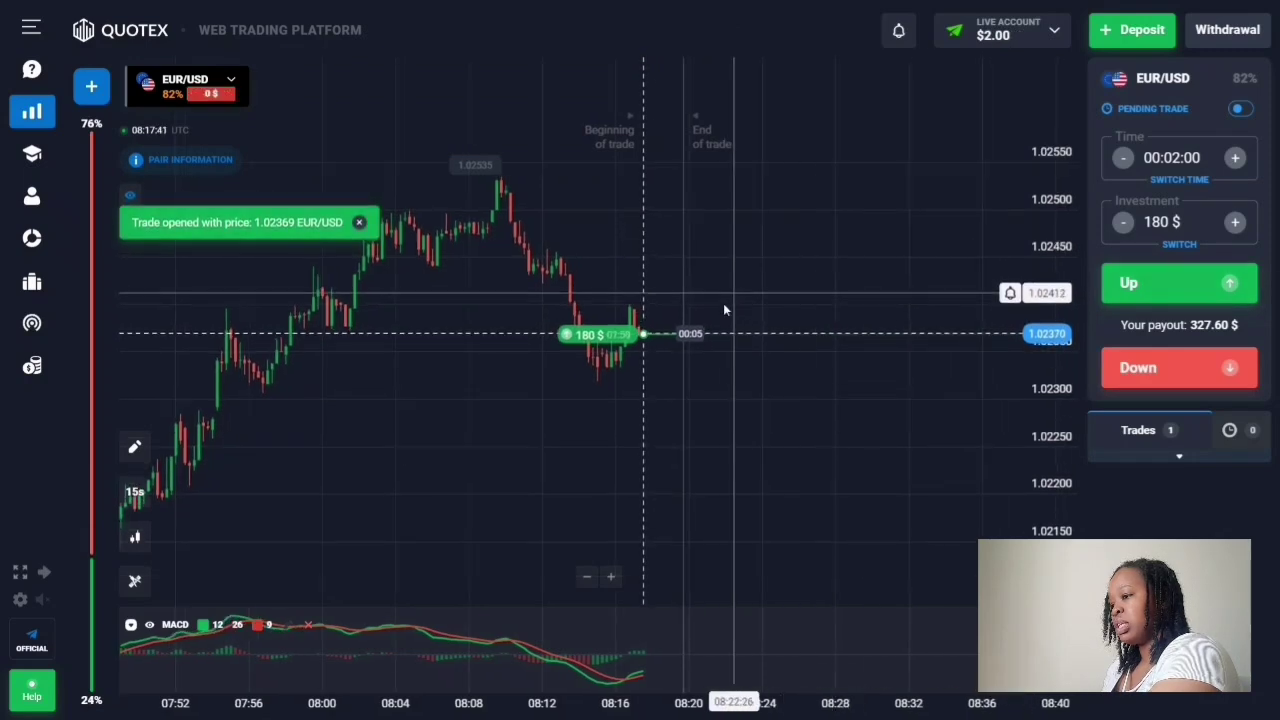
mouse_move(632, 341)
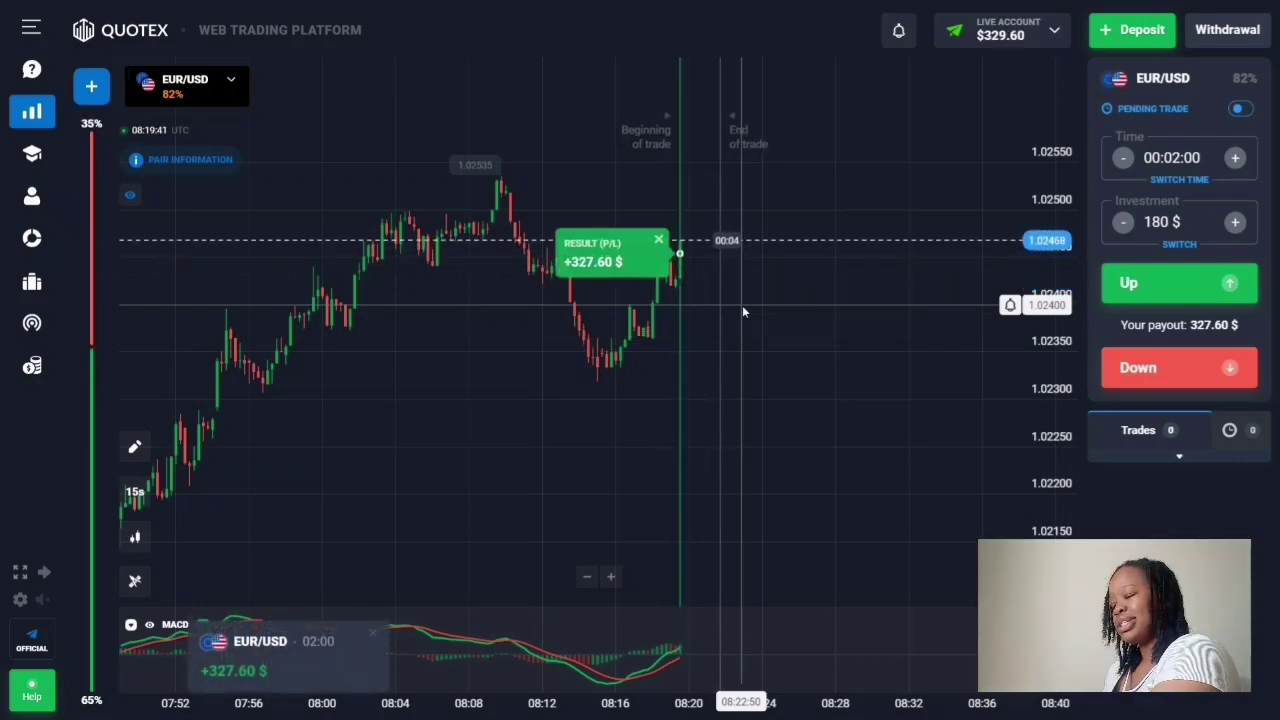
left_click_drag(761, 299, 723, 297)
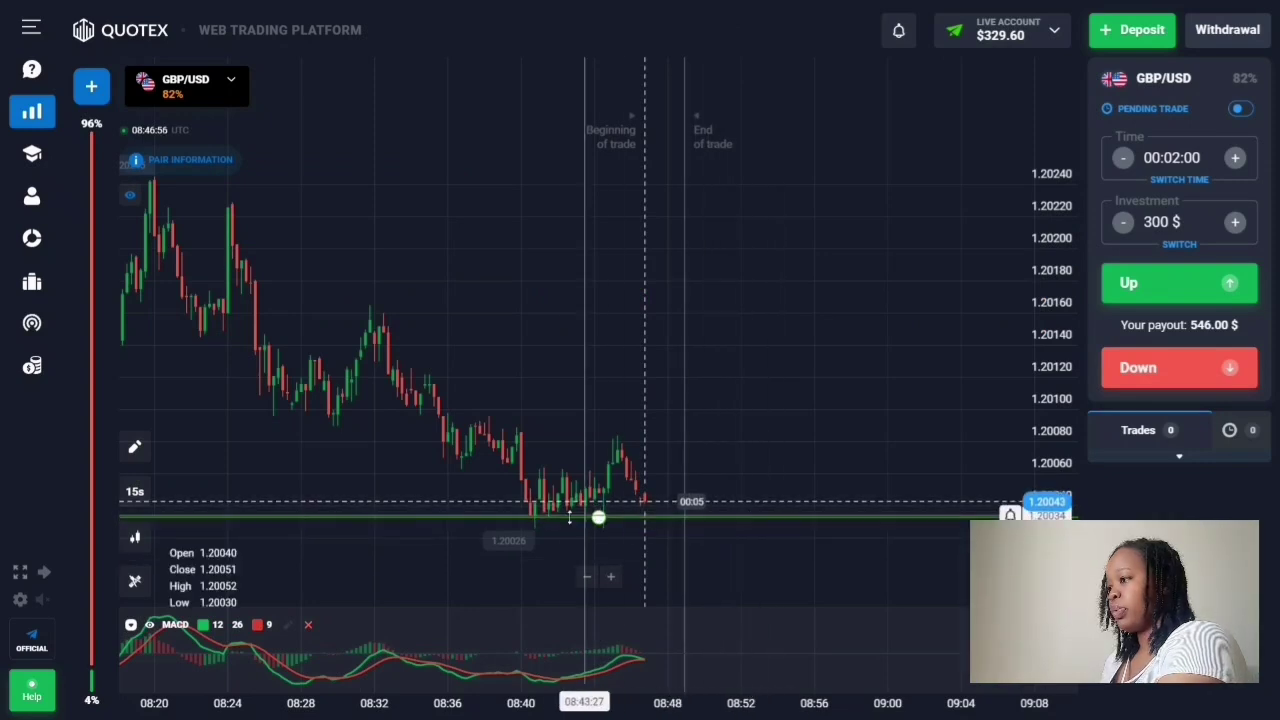
Raise the price alert to 1.20059, then place a 300 $ Down trade on GBP/USD
left_click_drag(514, 516, 645, 508)
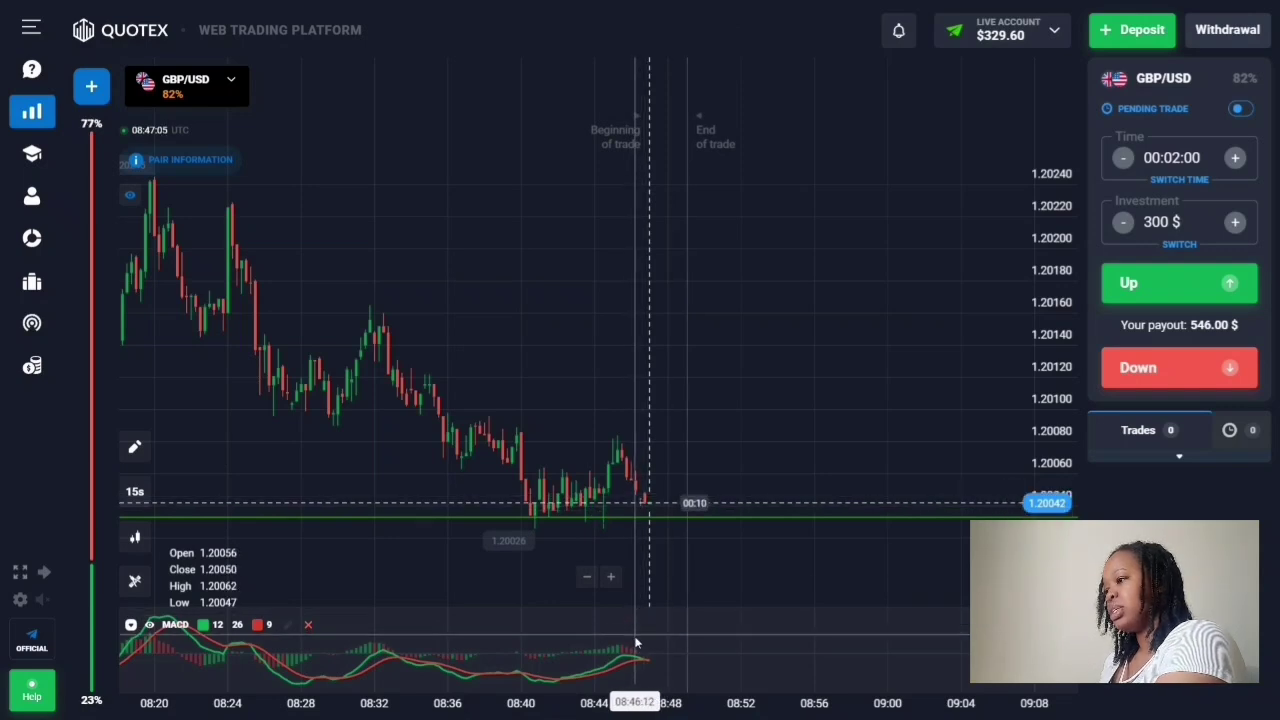
mouse_move(627, 650)
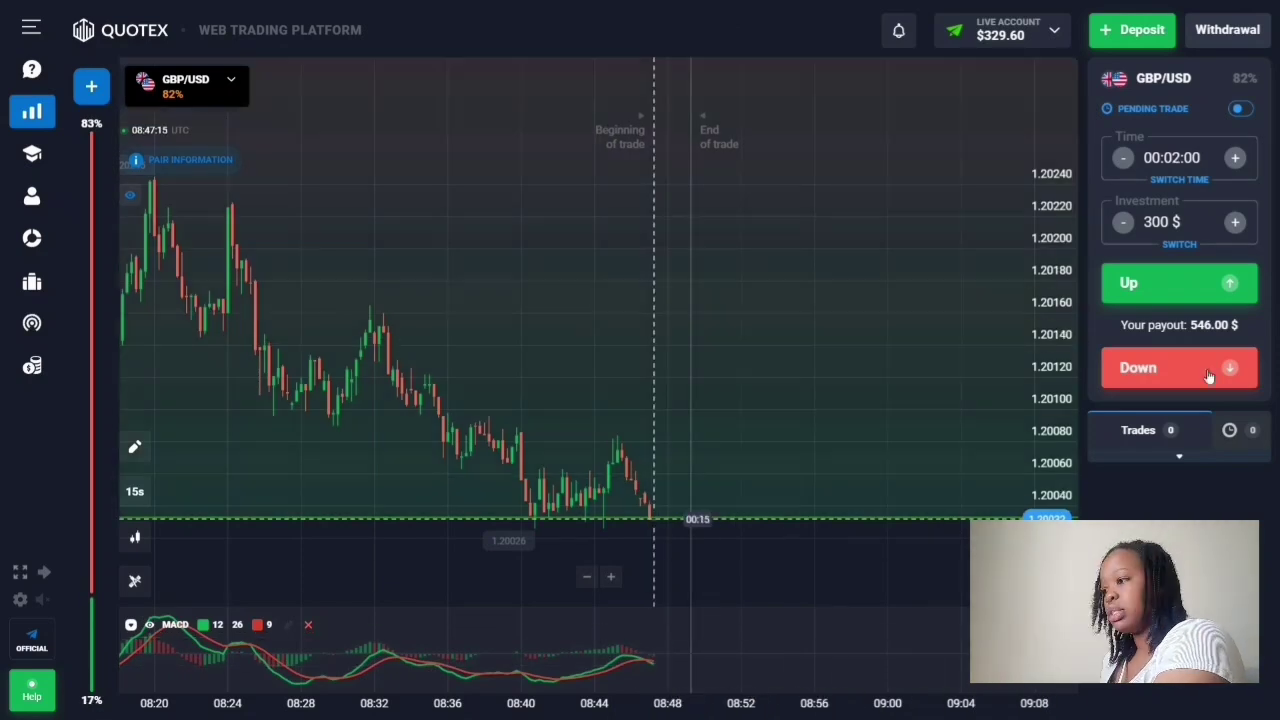
left_click(1208, 375)
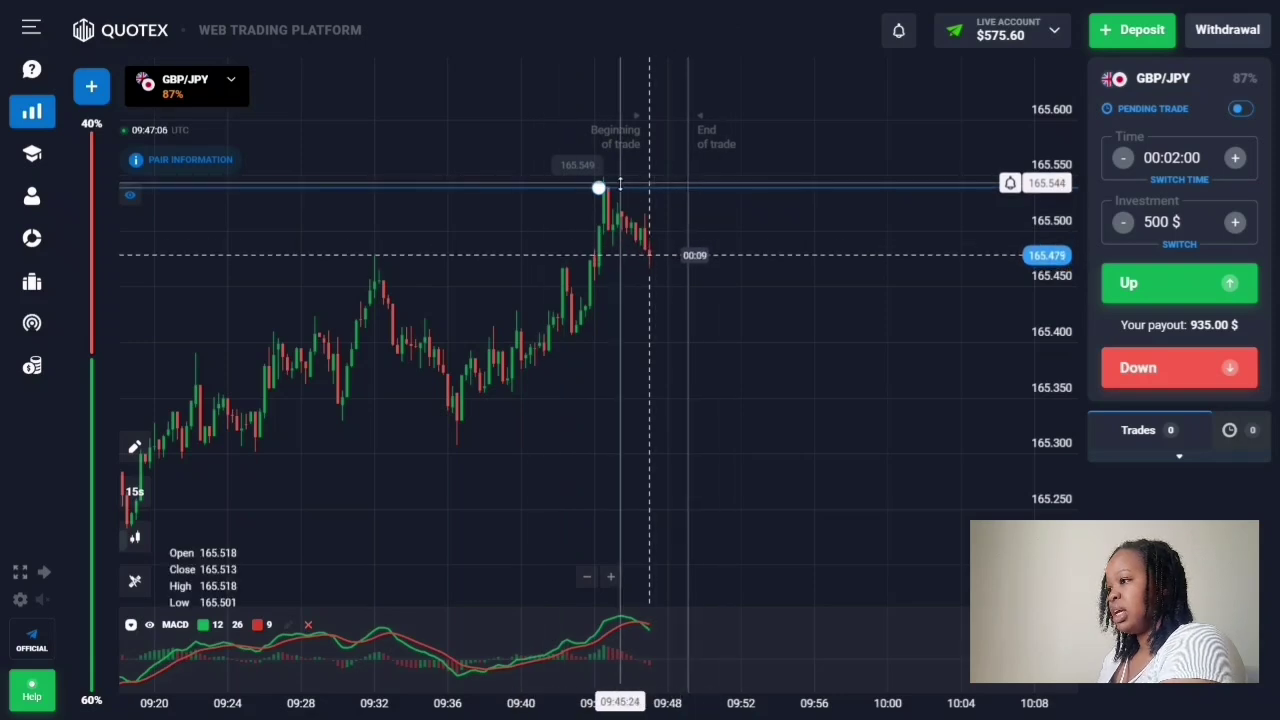
Move the alert line near the recent high and place a 500 $ Down trade on GBP/JPY
left_click_drag(610, 184, 654, 660)
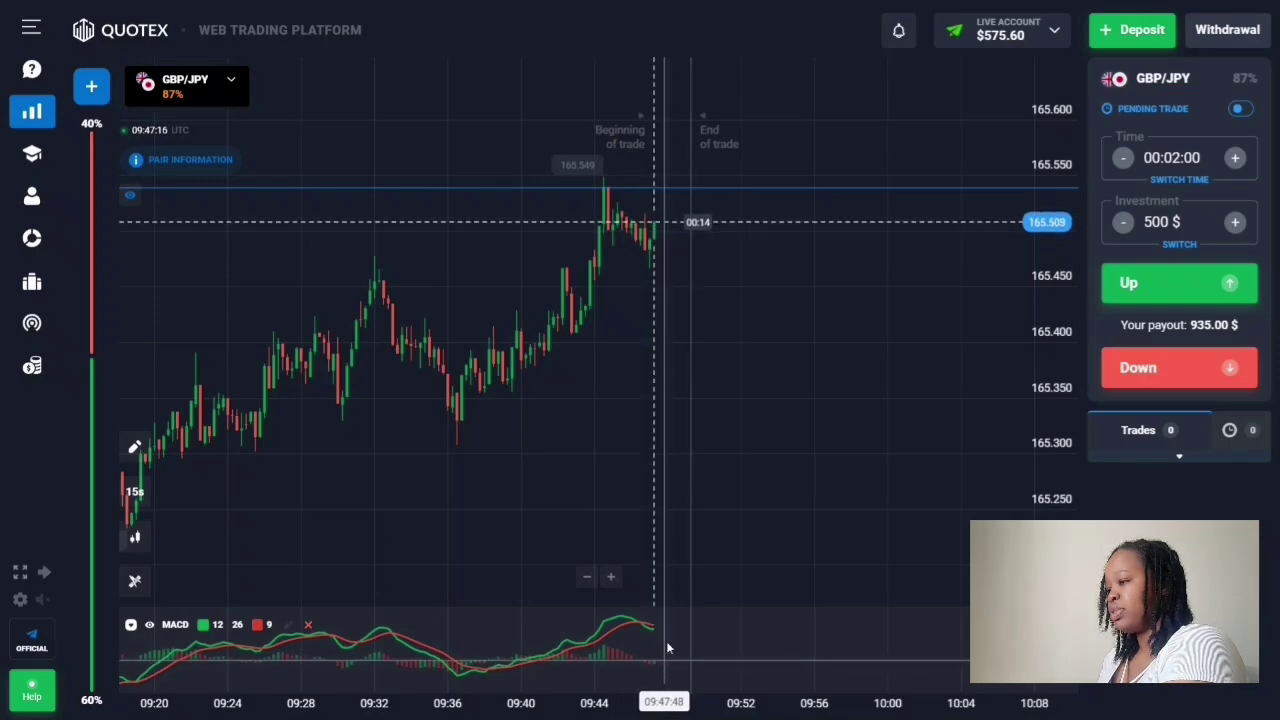
left_click(1182, 365)
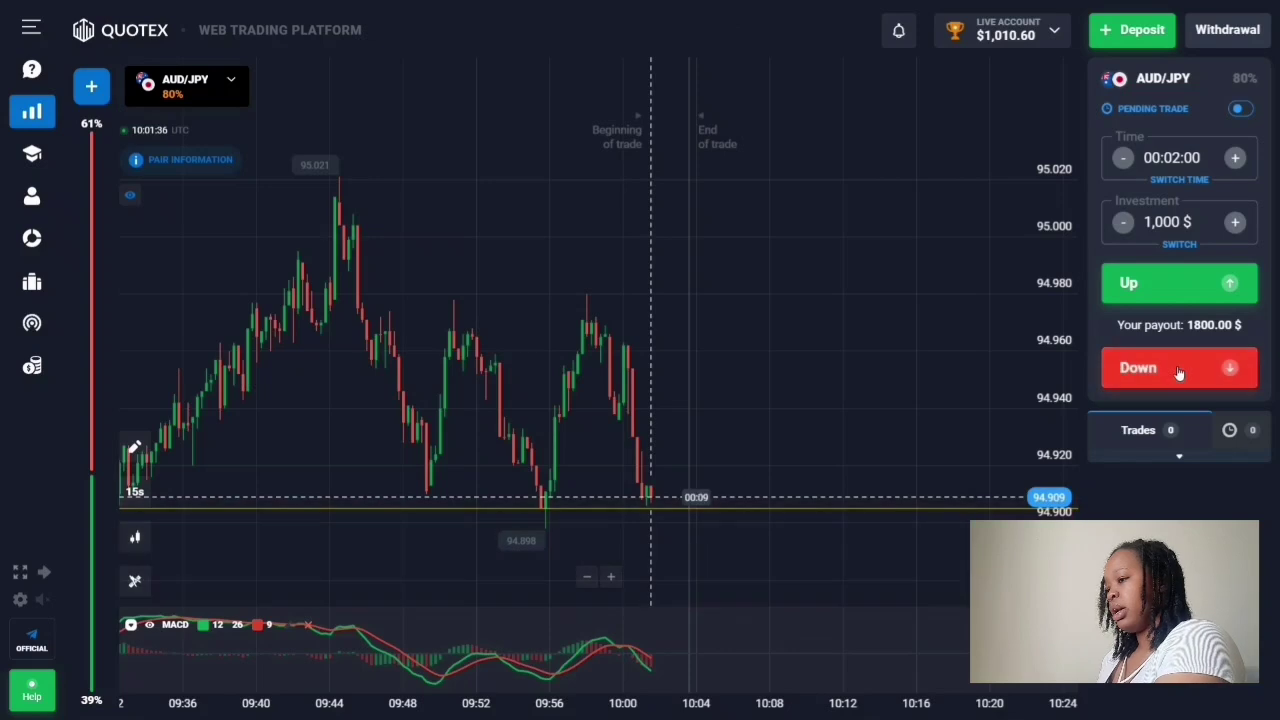
Place the 1,000 $ Down trade on AUD/JPY, which wins +1,800.00 $
left_click(1179, 370)
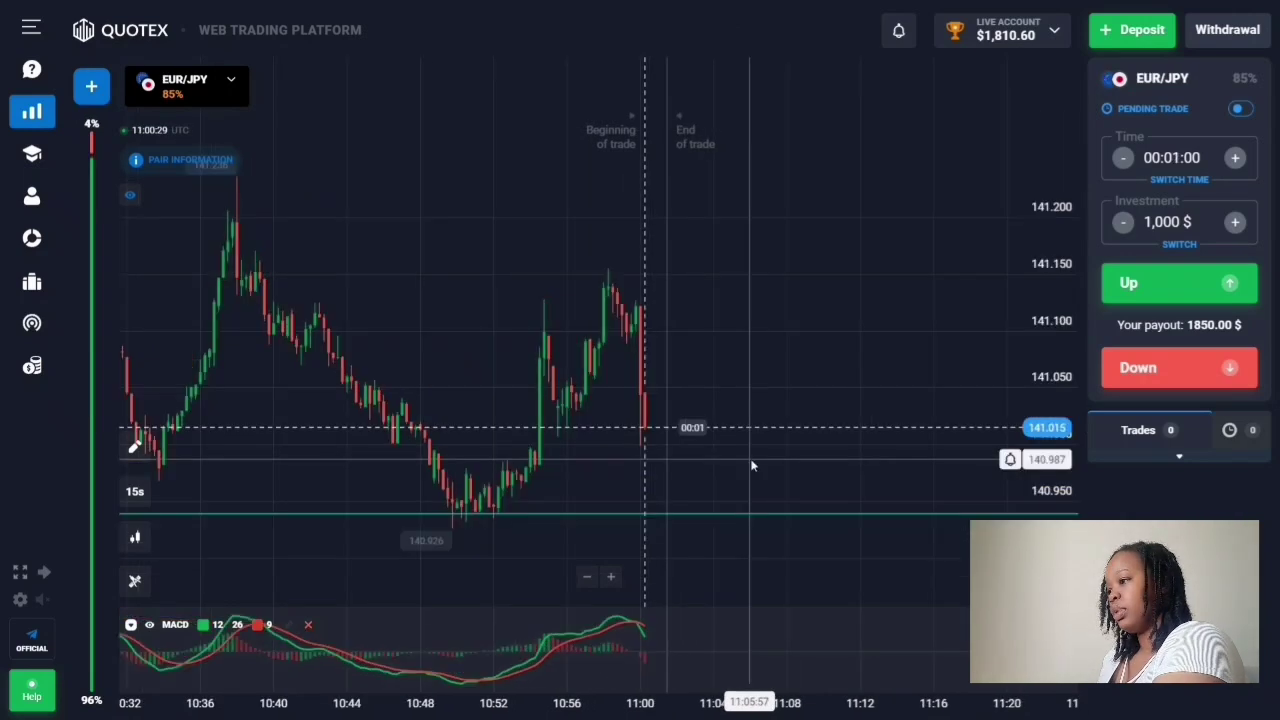
Lower the alert line to 140.937, set 00:02:00, and place a 1,000 $ Down trade on EUR/JPY
left_click_drag(752, 462, 759, 514)
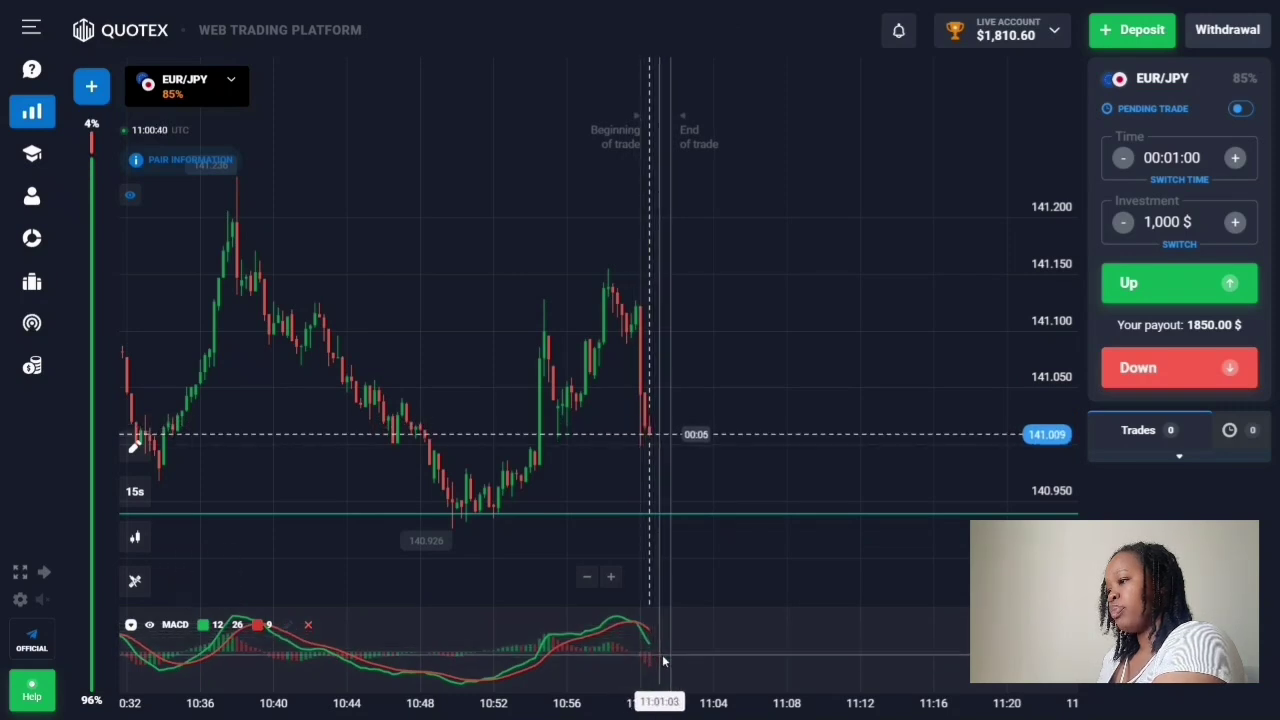
left_click(1172, 160)
left_click(1182, 204)
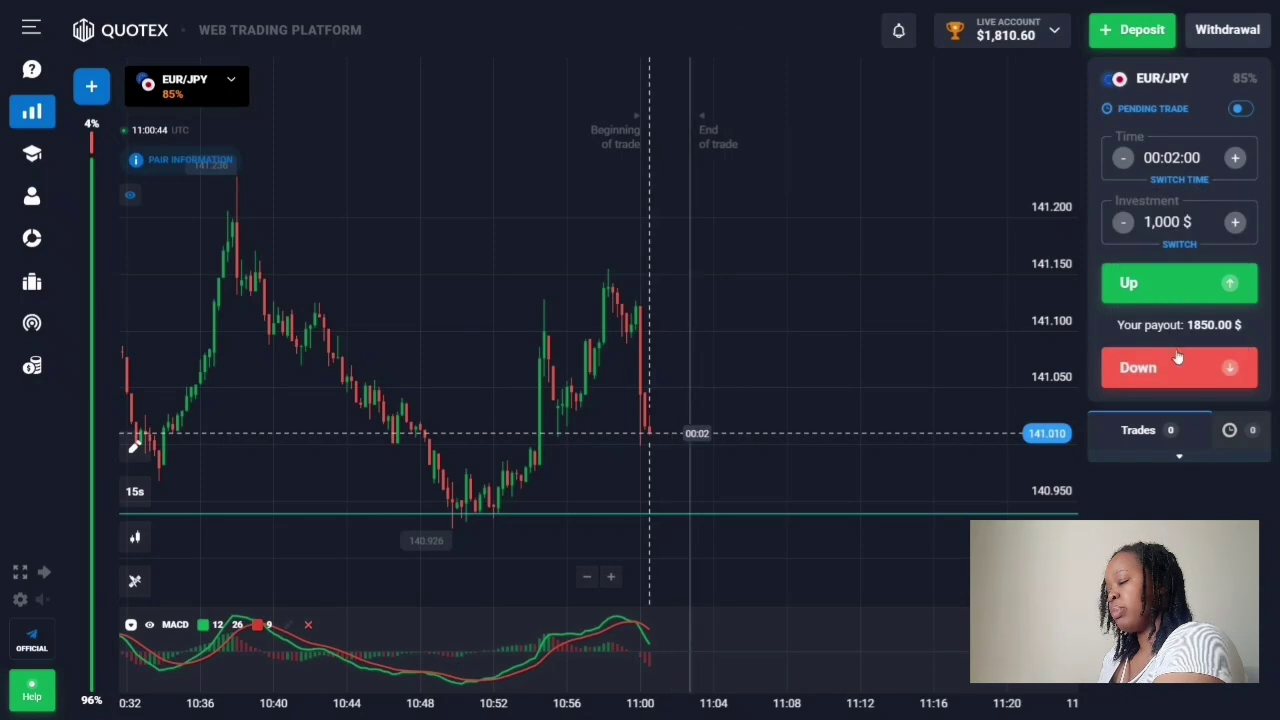
left_click(1176, 360)
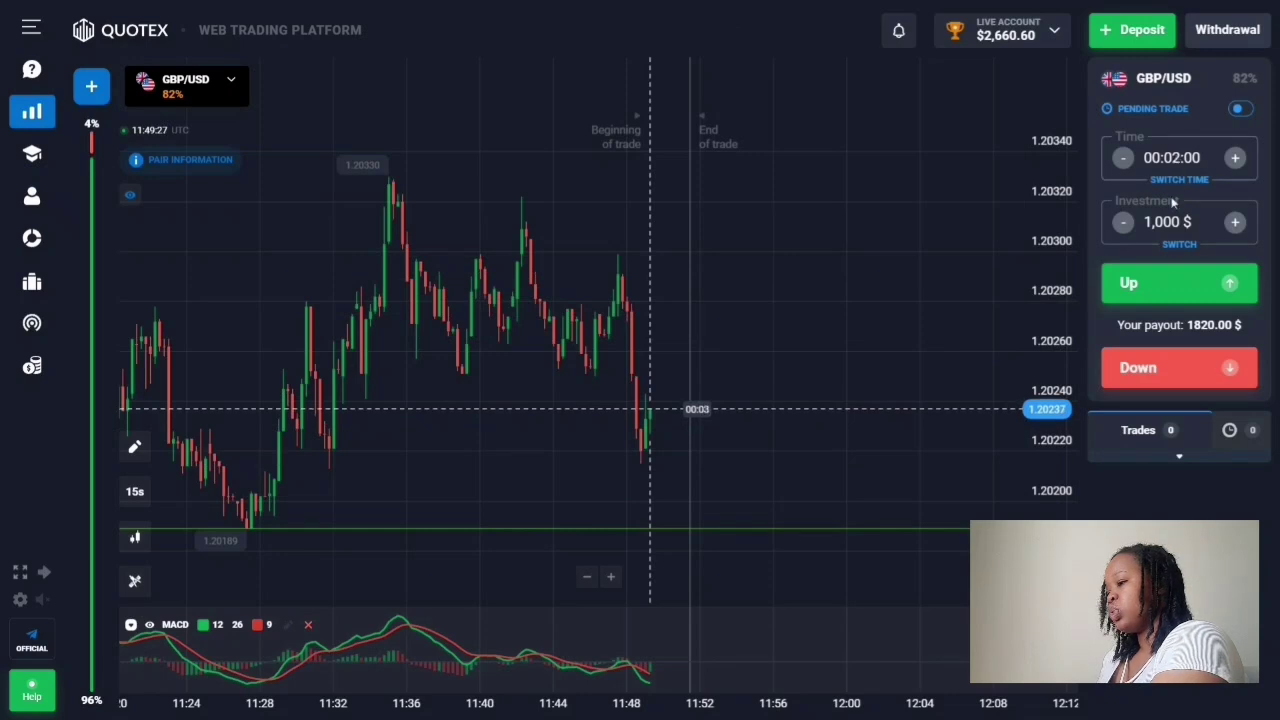
Place two 1,000 $ two-minute Down trades on GBP/USD
left_click(1178, 369)
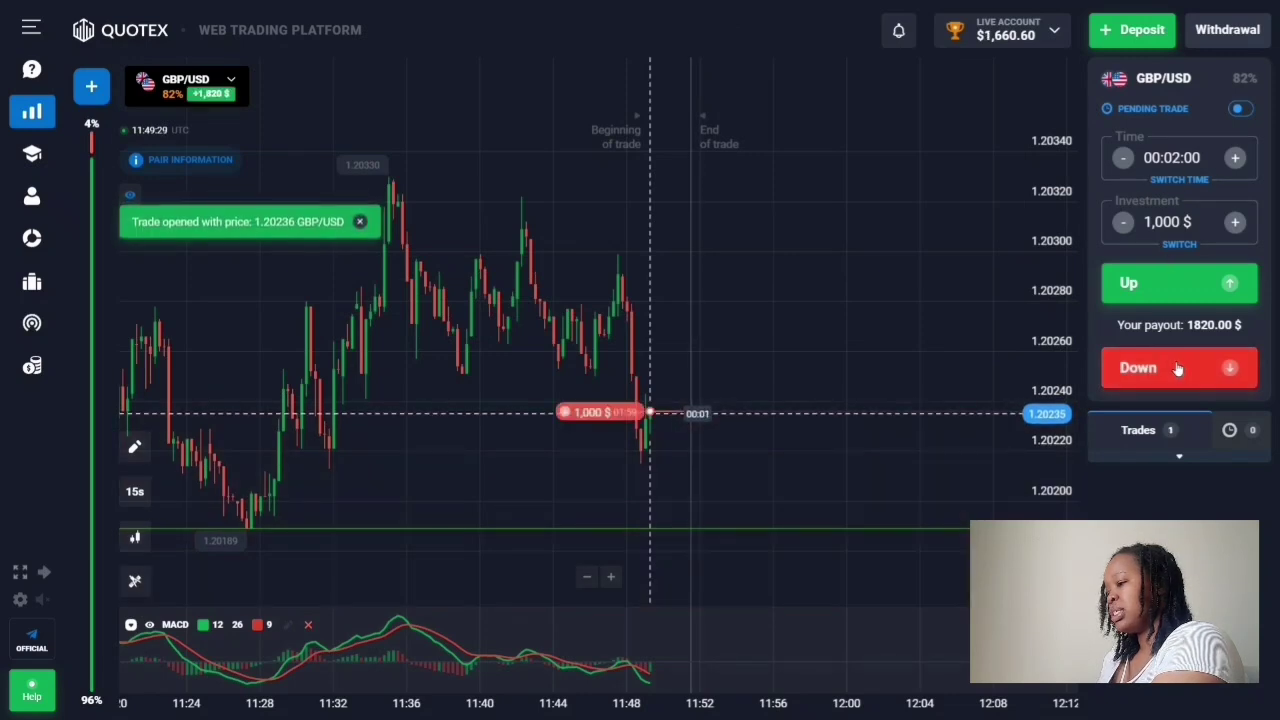
left_click(1178, 369)
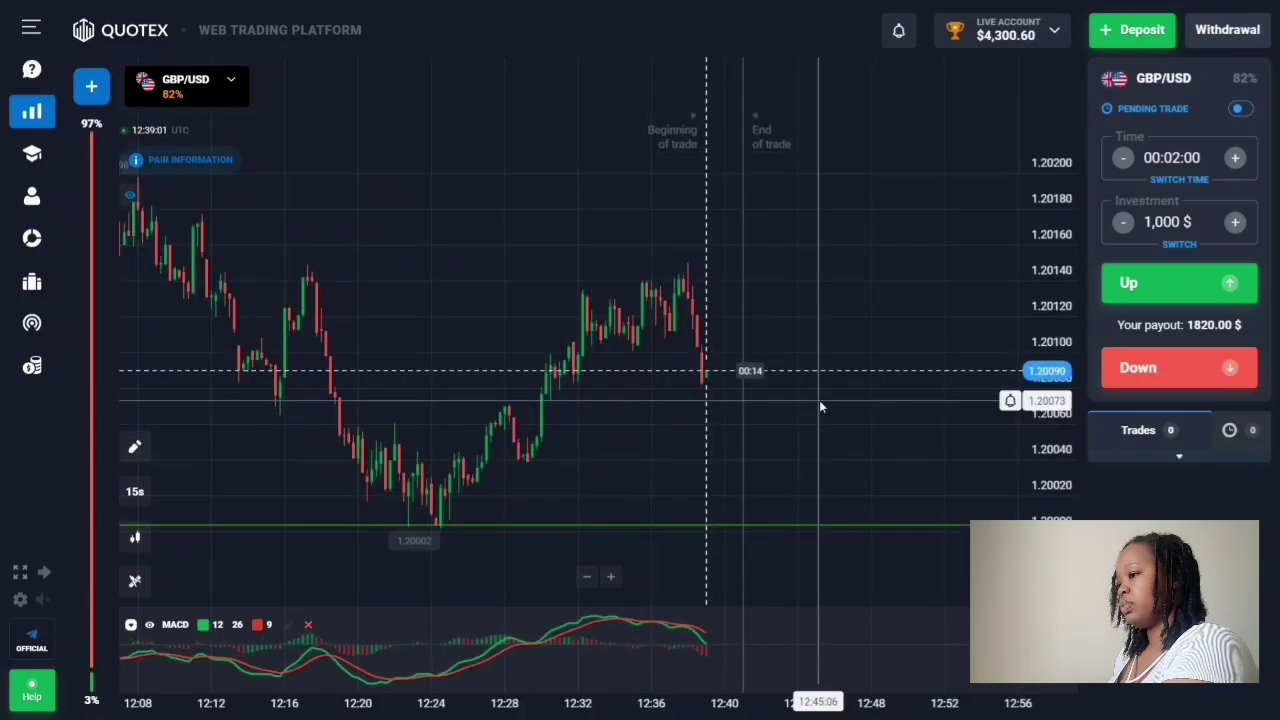
Set the GBP/USD price alert line at 1.20017, then place three 1,000 $ two-minute Down trades
left_click_drag(819, 400, 757, 518)
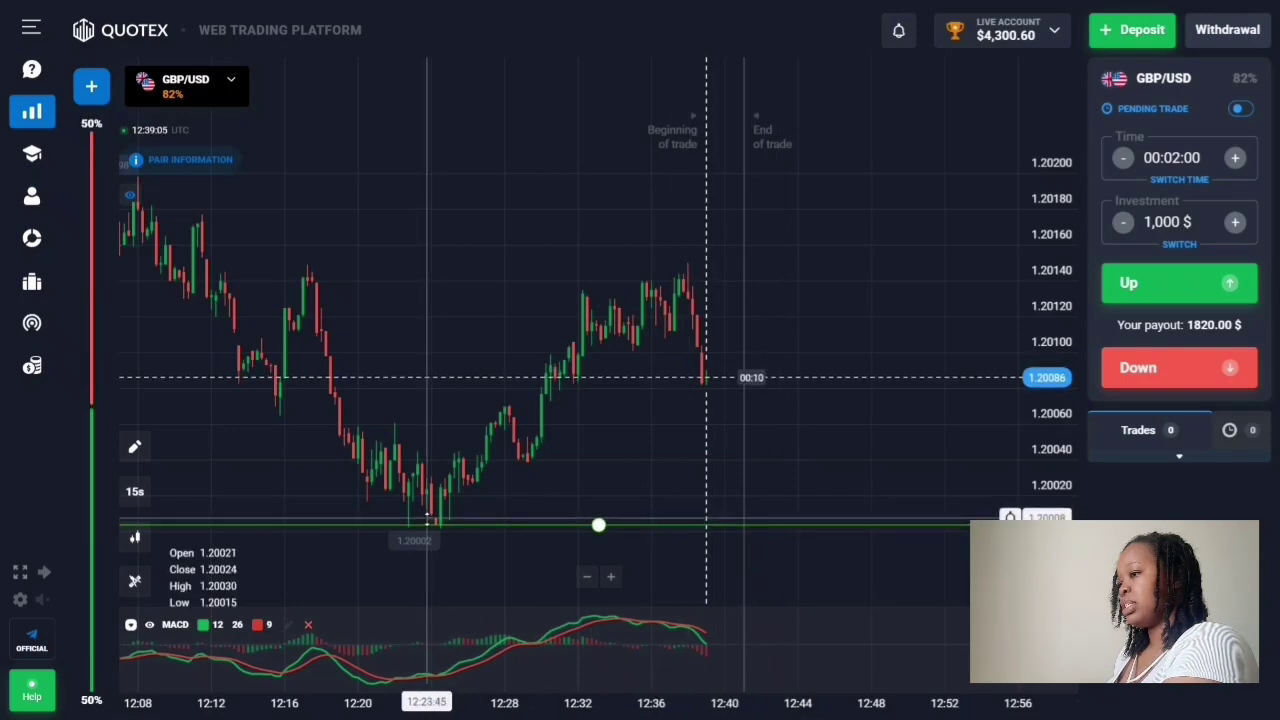
left_click_drag(434, 517, 705, 388)
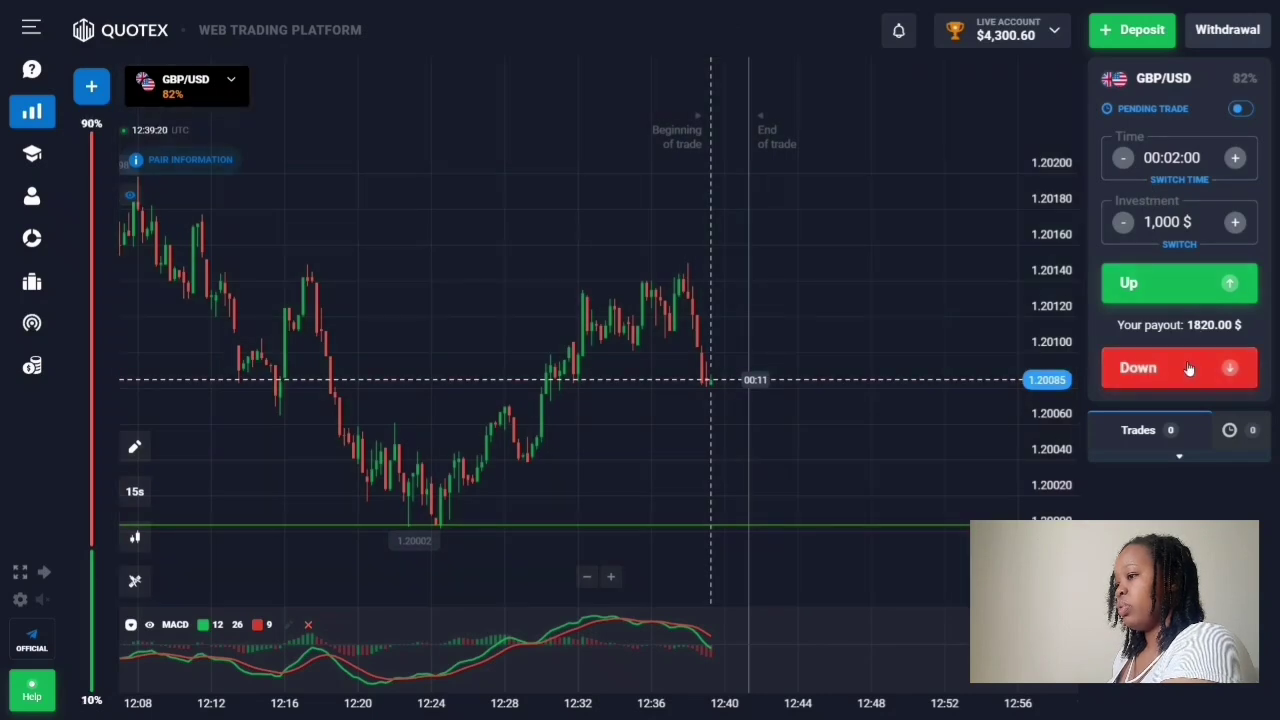
left_click(1189, 369)
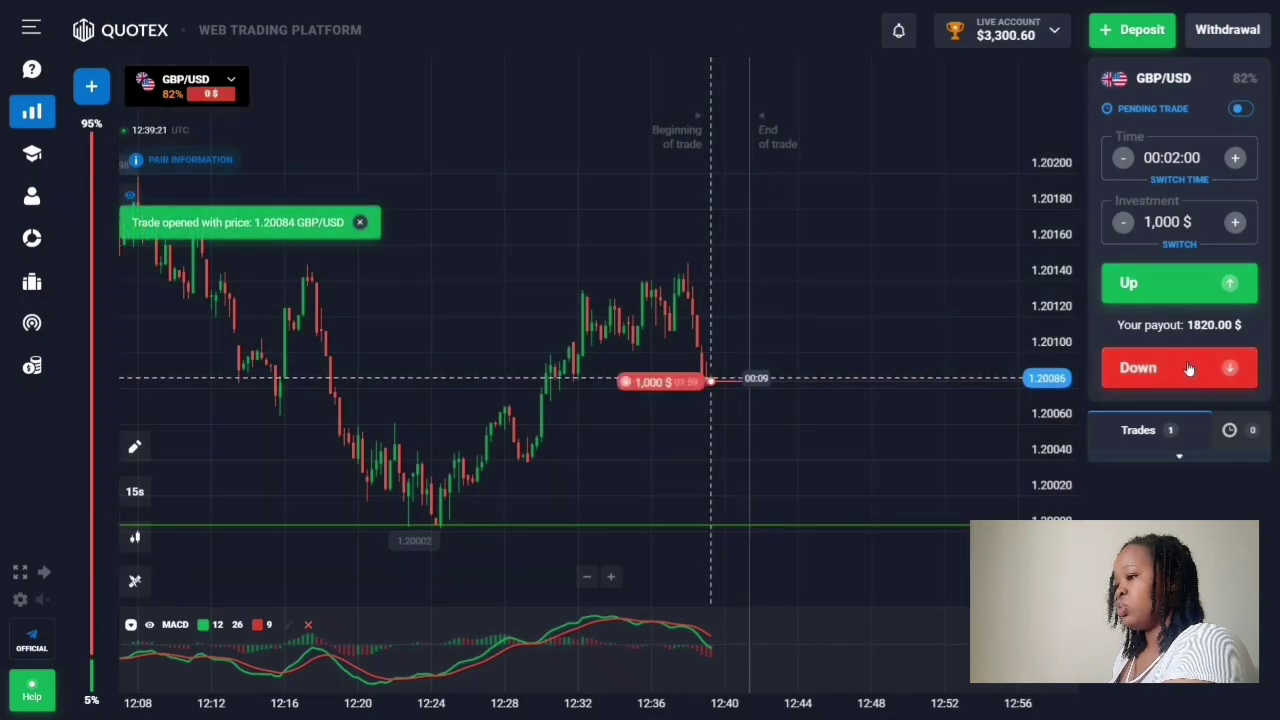
left_click(1189, 369)
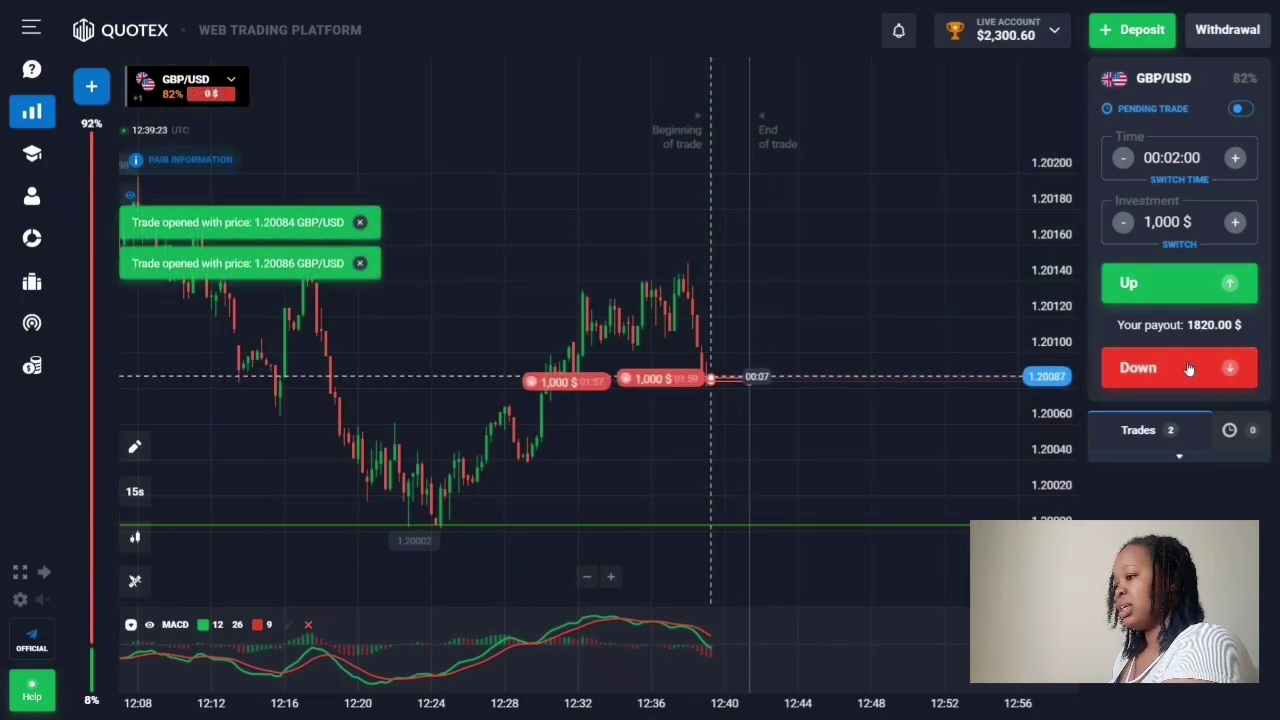
left_click(1189, 369)
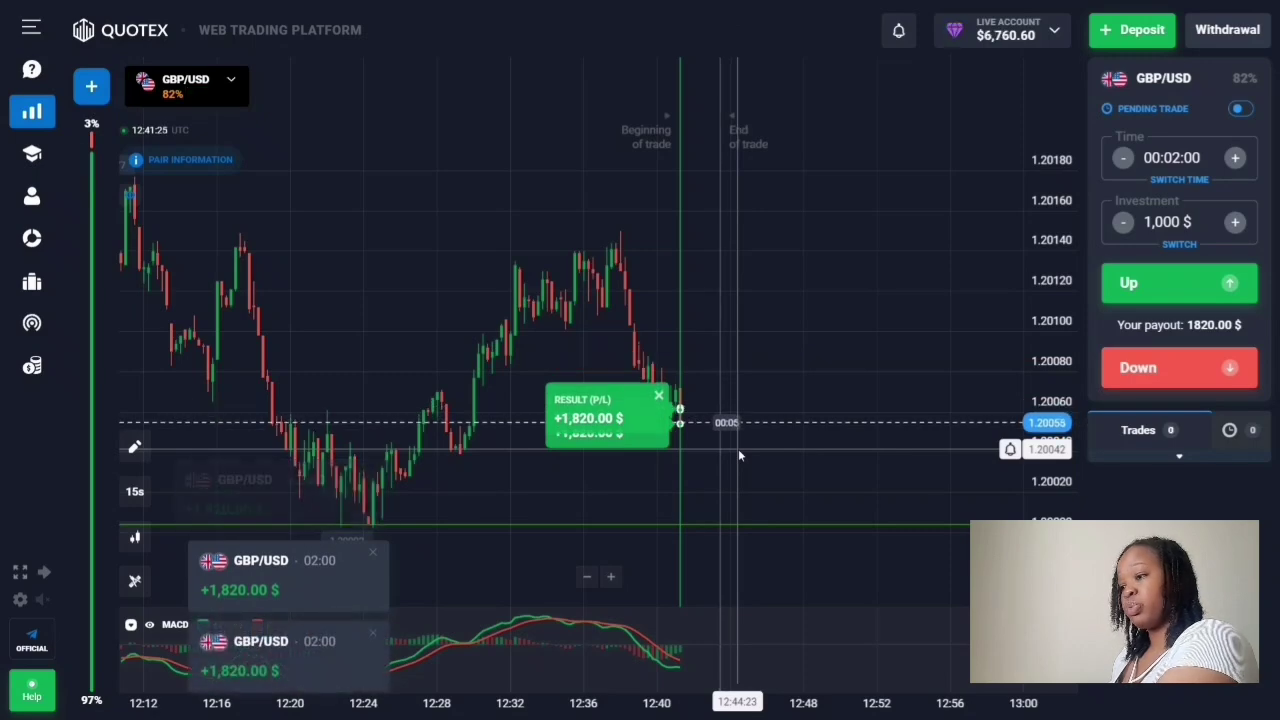
Recentre the GBP/USD chart on the latest candles after the trades expire
left_click_drag(733, 457, 669, 461)
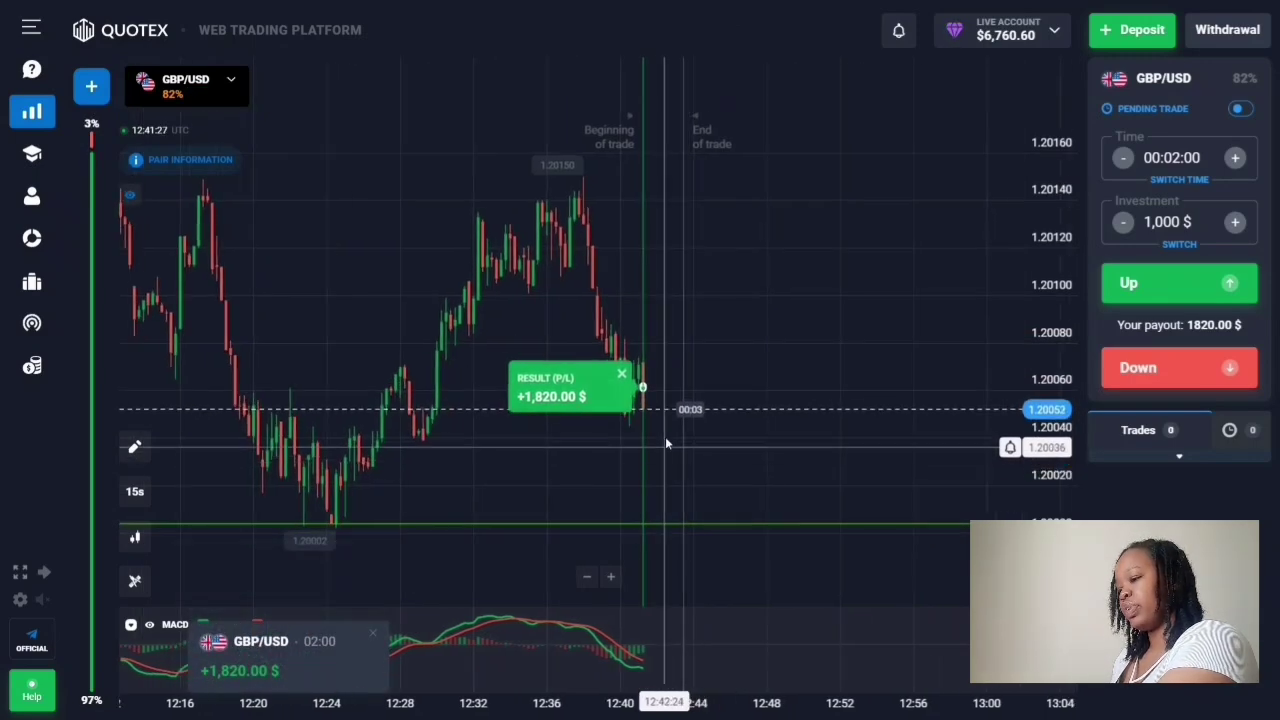